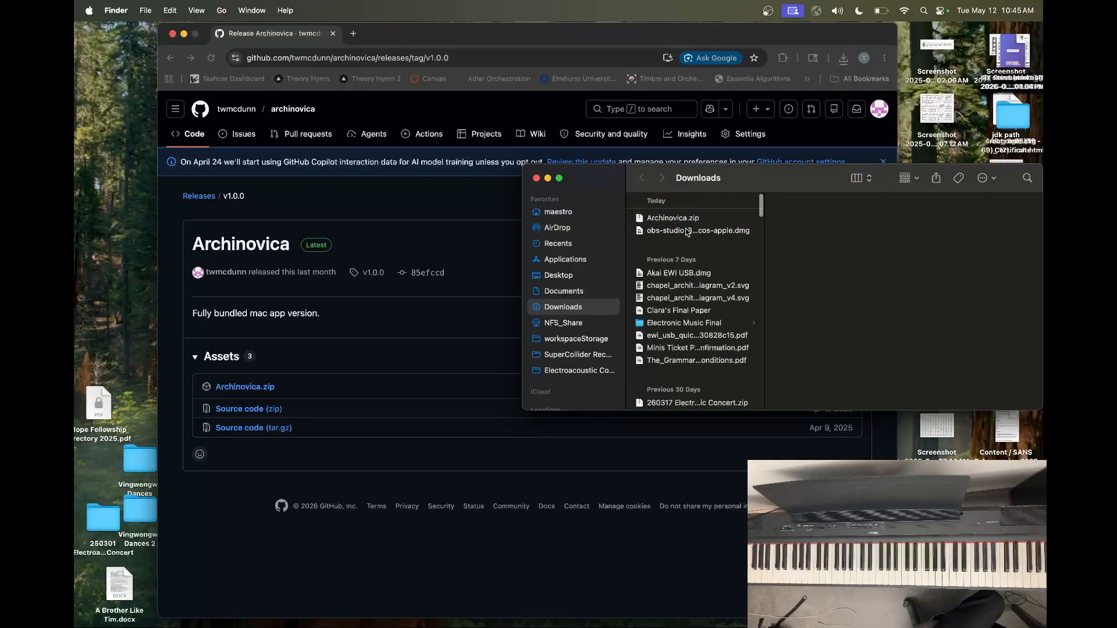
Try to open the Archinovica application from the Downloads folder and dismiss the security warning
{"action": "left_click", "coordinate": [687, 230]}
{"action": "key", "text": "Down"}
{"action": "key", "text": "r"}
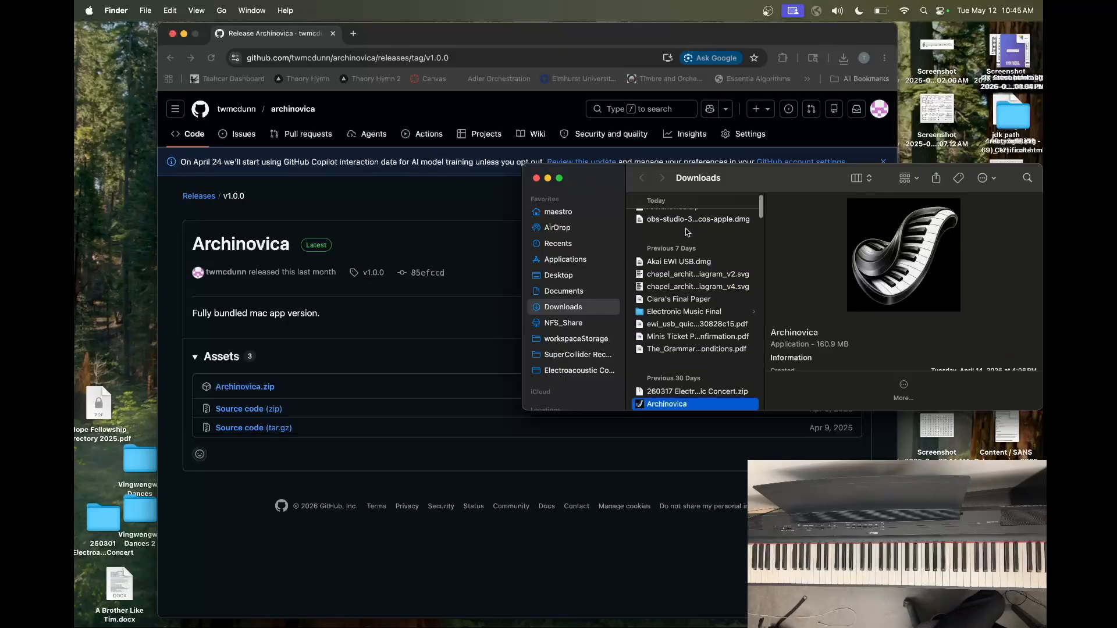
{"action": "scroll", "coordinate": [688, 402], "scroll_direction": "down", "scroll_amount": 2}
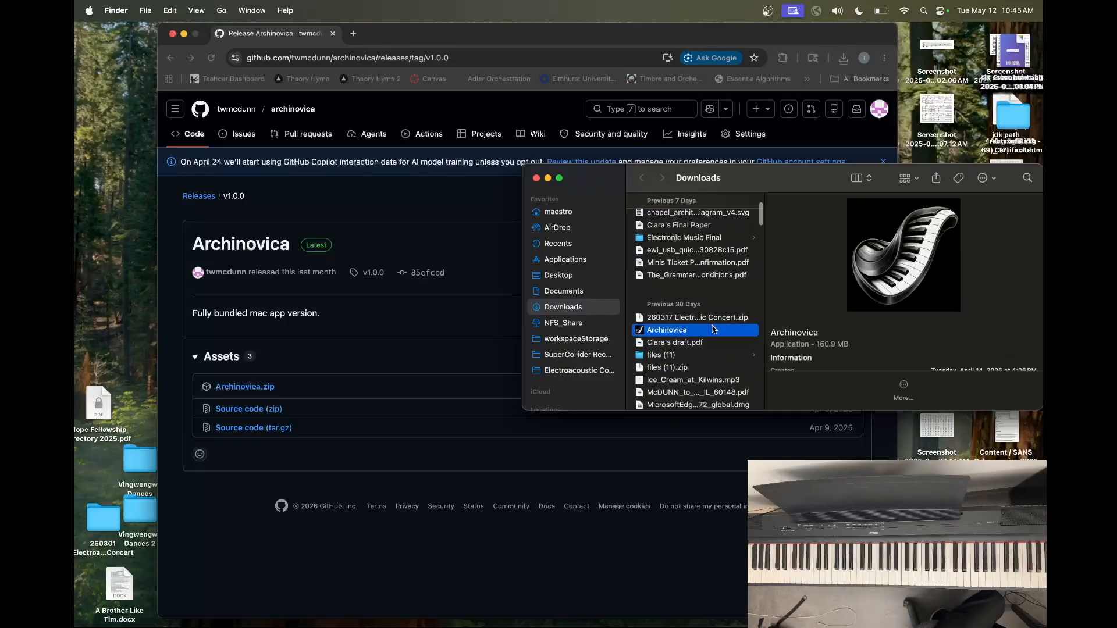
{"action": "double_click", "coordinate": [701, 336]}
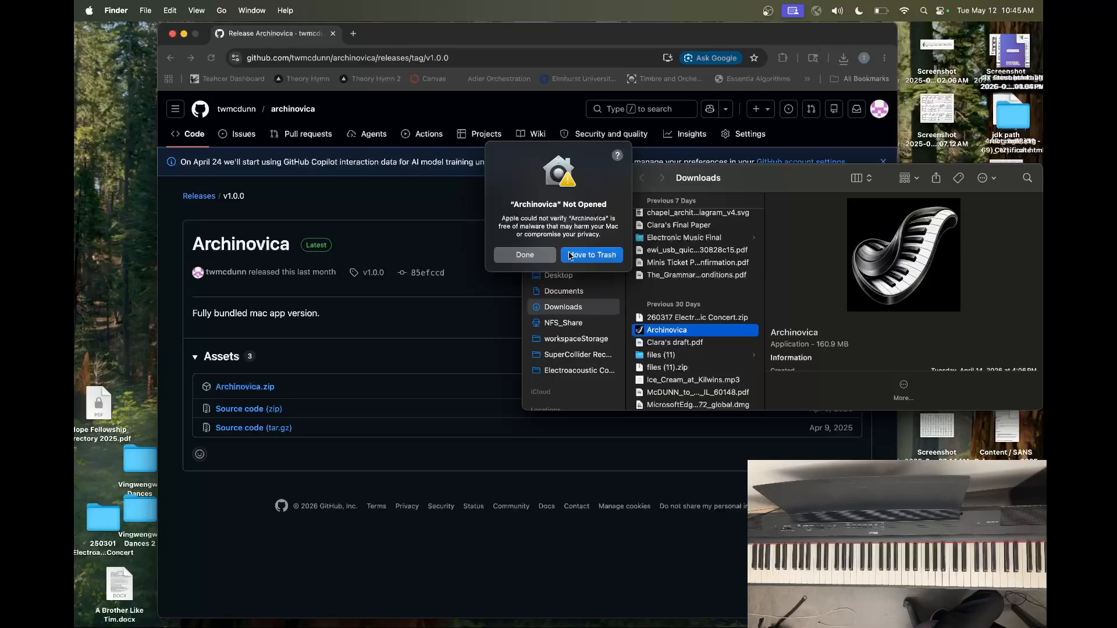
{"action": "left_click", "coordinate": [526, 256]}
Allow the blocked Archinovica to open anyway in System Settings' Privacy & Security, authorizing with the administrator password
{"action": "mouse_move", "coordinate": [644, 625]}
{"action": "left_click", "coordinate": [586, 608]}
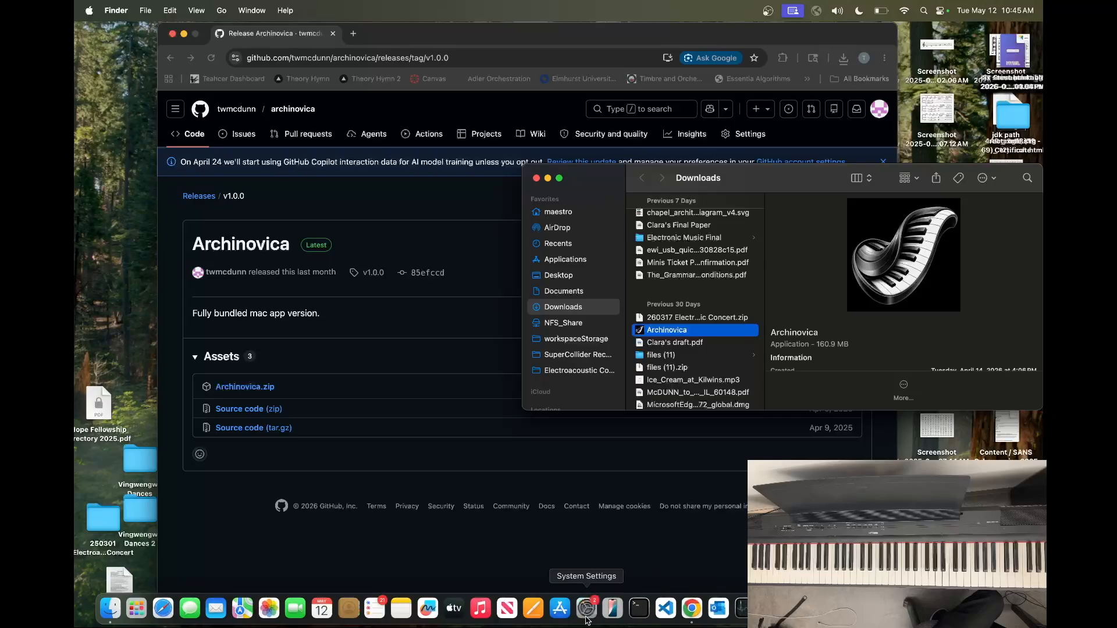
{"action": "type", "text": "pr"}
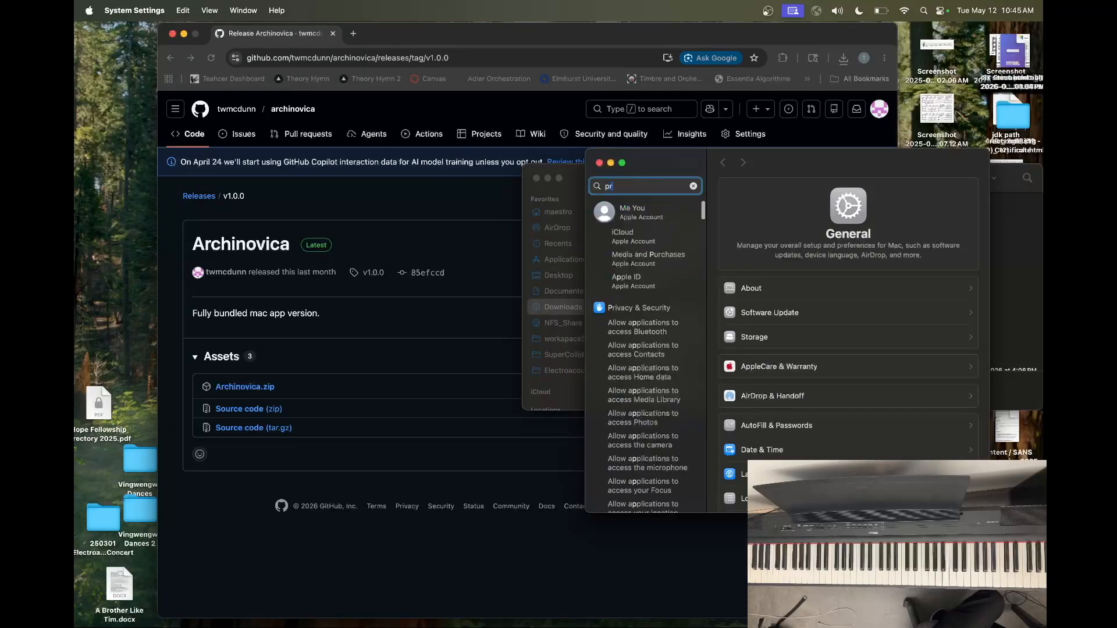
{"action": "scroll", "coordinate": [815, 349], "scroll_direction": "down", "scroll_amount": 5}
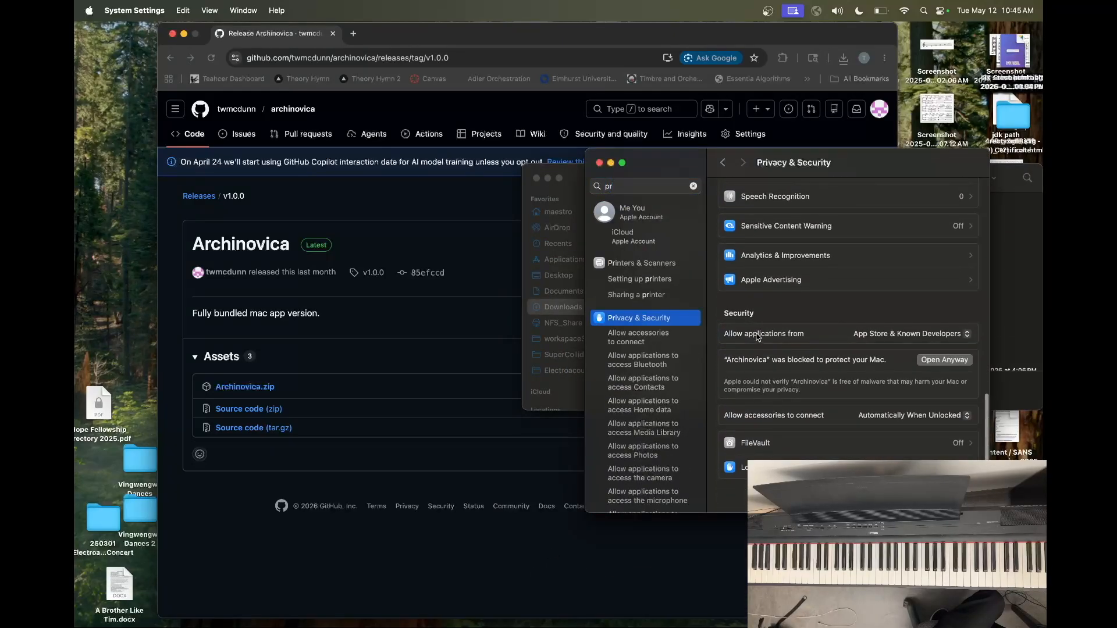
{"action": "left_click", "coordinate": [930, 360]}
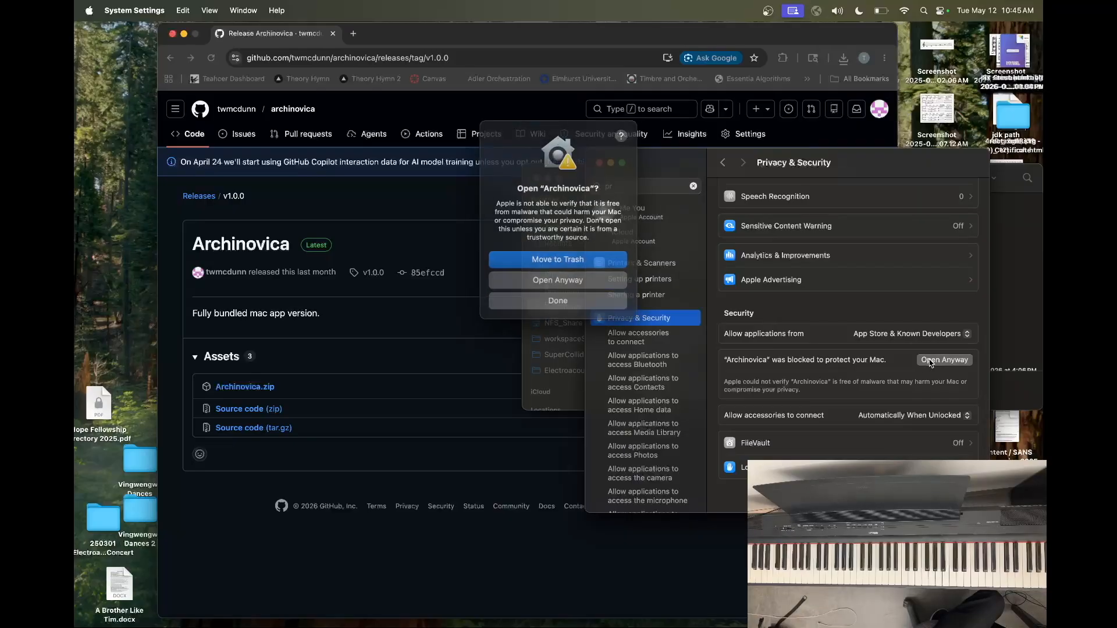
{"action": "left_click", "coordinate": [582, 277]}
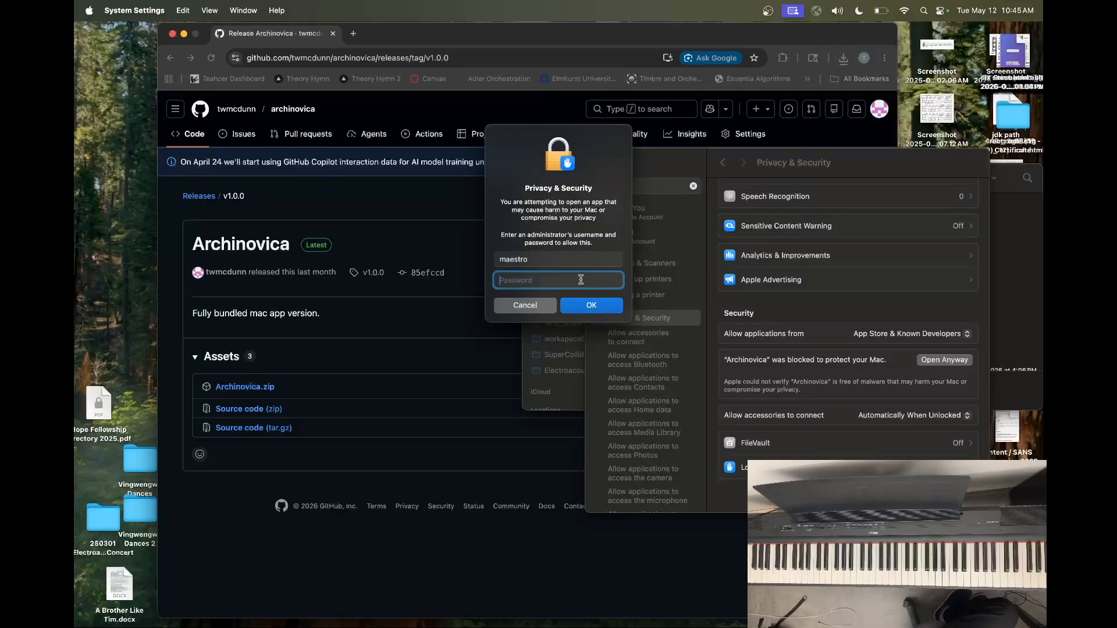
{"action": "key", "text": "Return"}
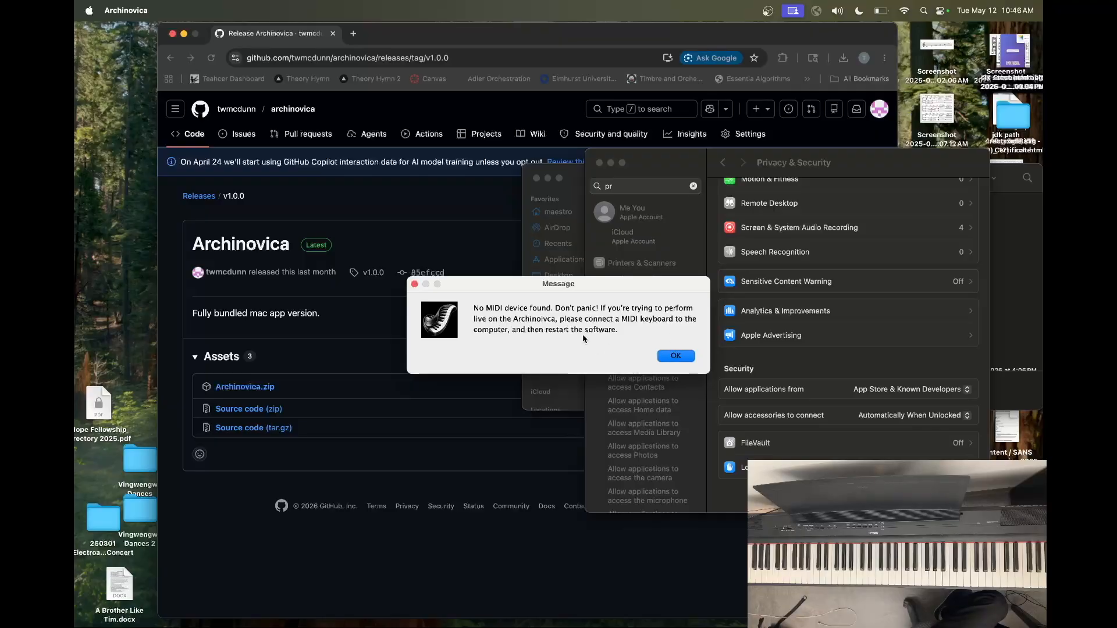
Dismiss the MIDI device notice and launch Archinovica again
{"action": "left_click", "coordinate": [674, 357]}
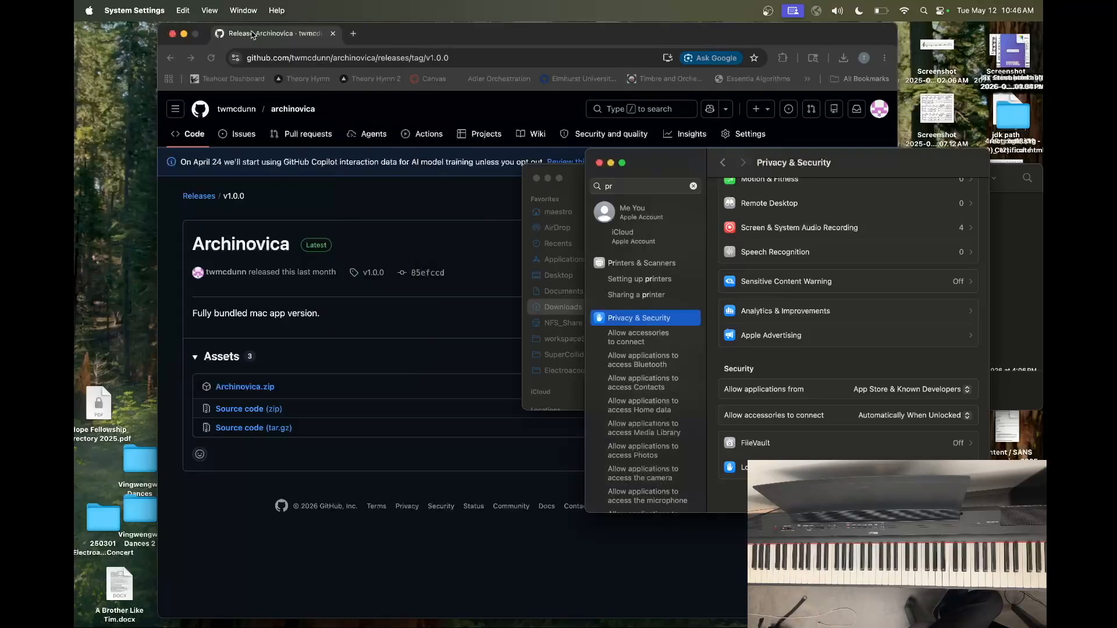
{"action": "key", "text": "super+space"}
{"action": "type", "text": "arc"}
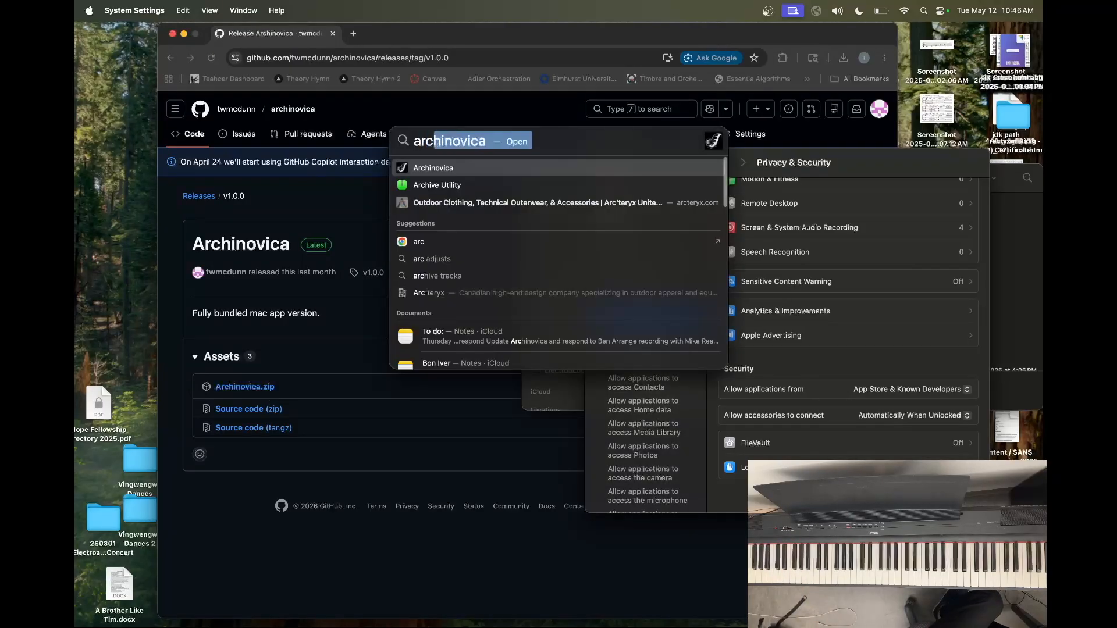
{"action": "key", "text": "Return"}
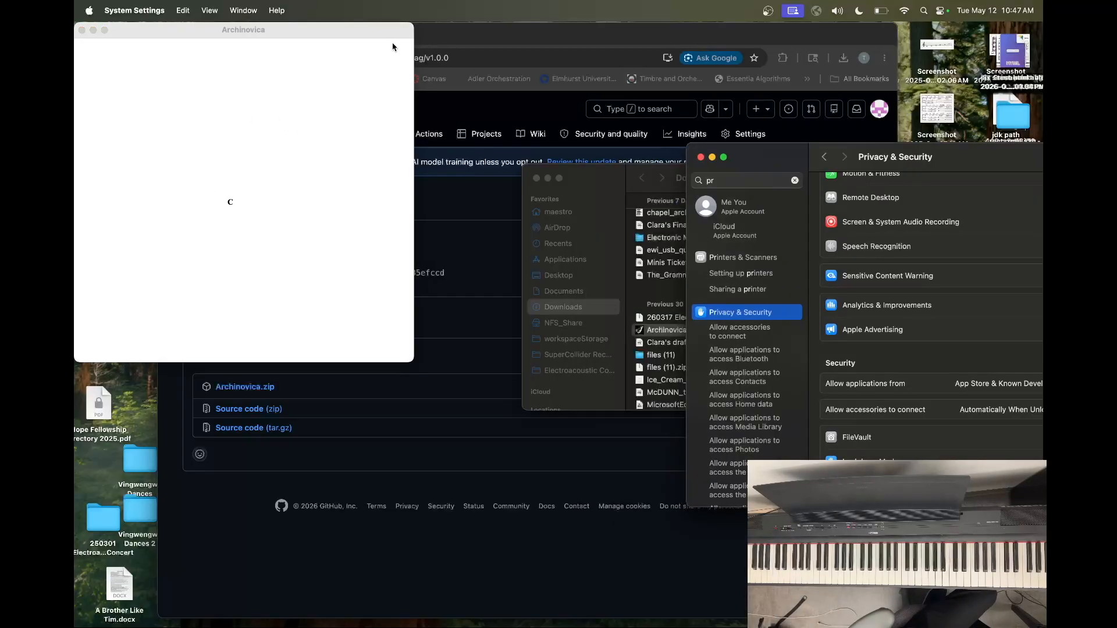
Quit Archinovica and show the MIDI Studio window in Audio MIDI Setup
{"action": "left_click", "coordinate": [392, 32]}
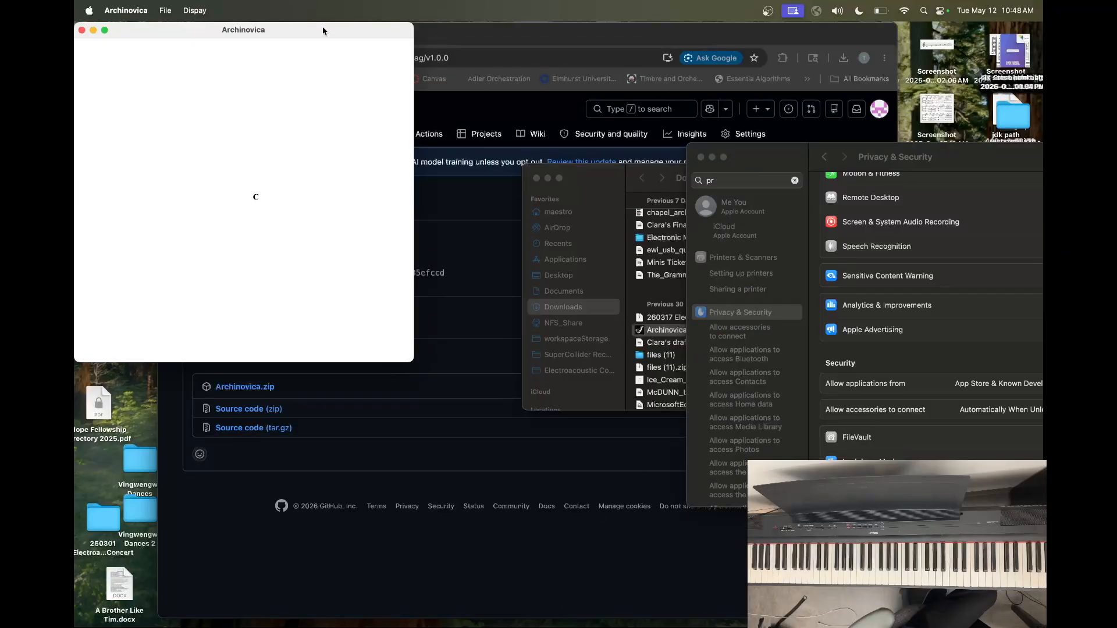
{"action": "key", "text": "super+q"}
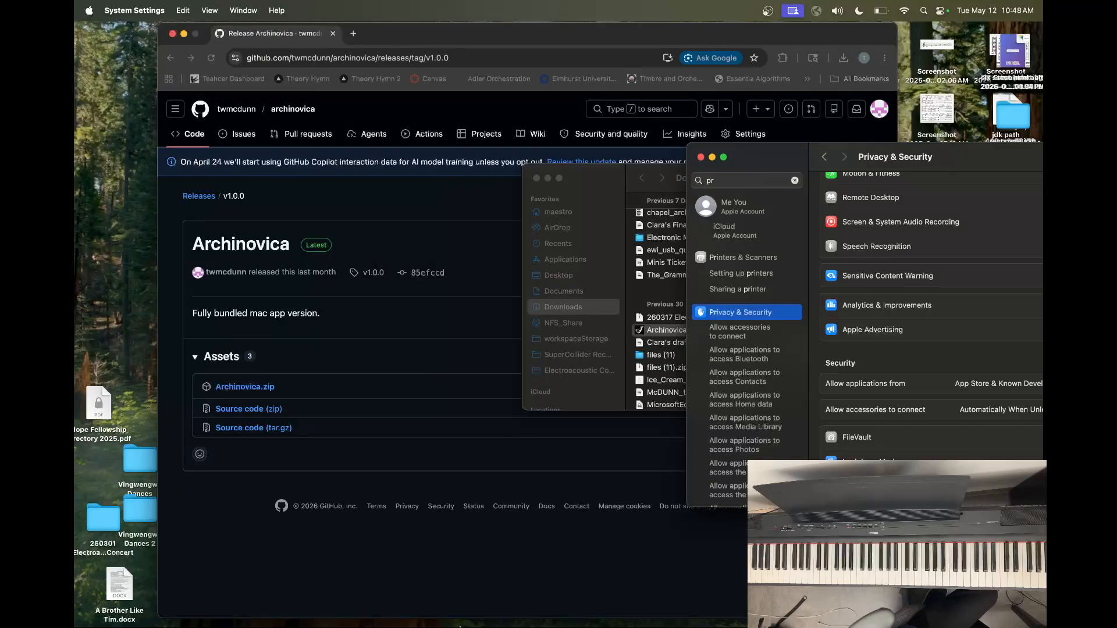
{"action": "mouse_move", "coordinate": [454, 626]}
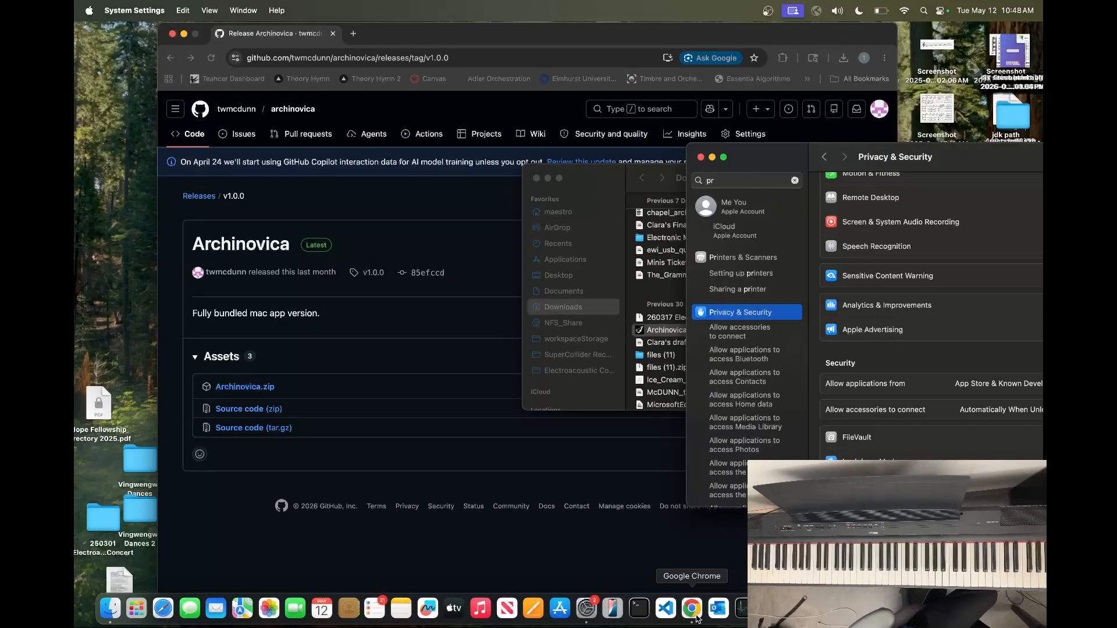
{"action": "key", "text": "super+space"}
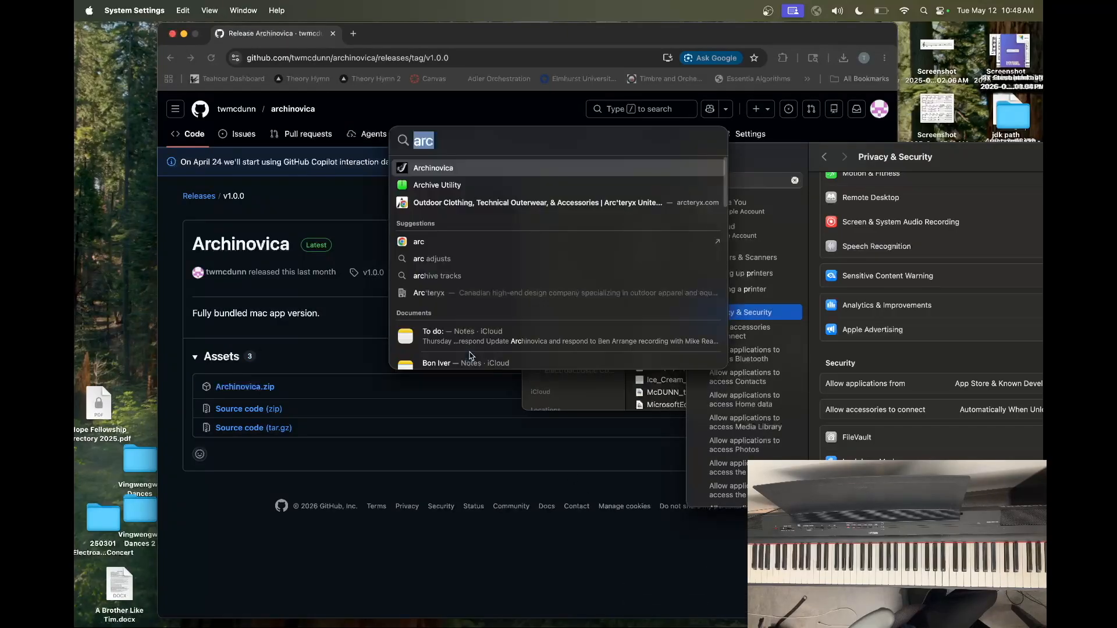
{"action": "type", "text": "mid"}
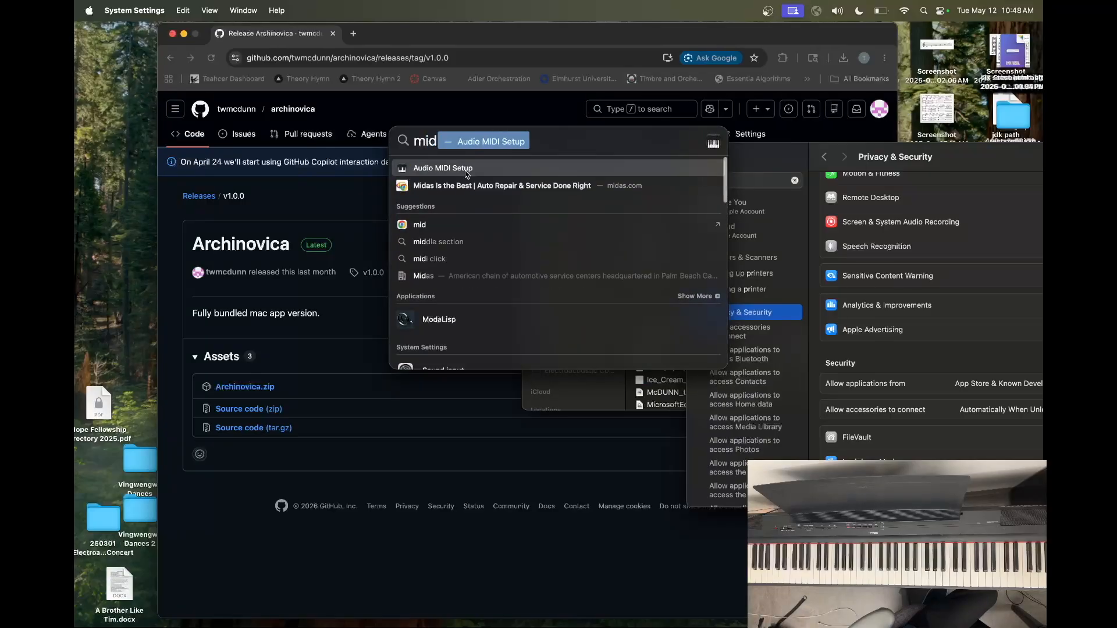
{"action": "key", "text": "Return"}
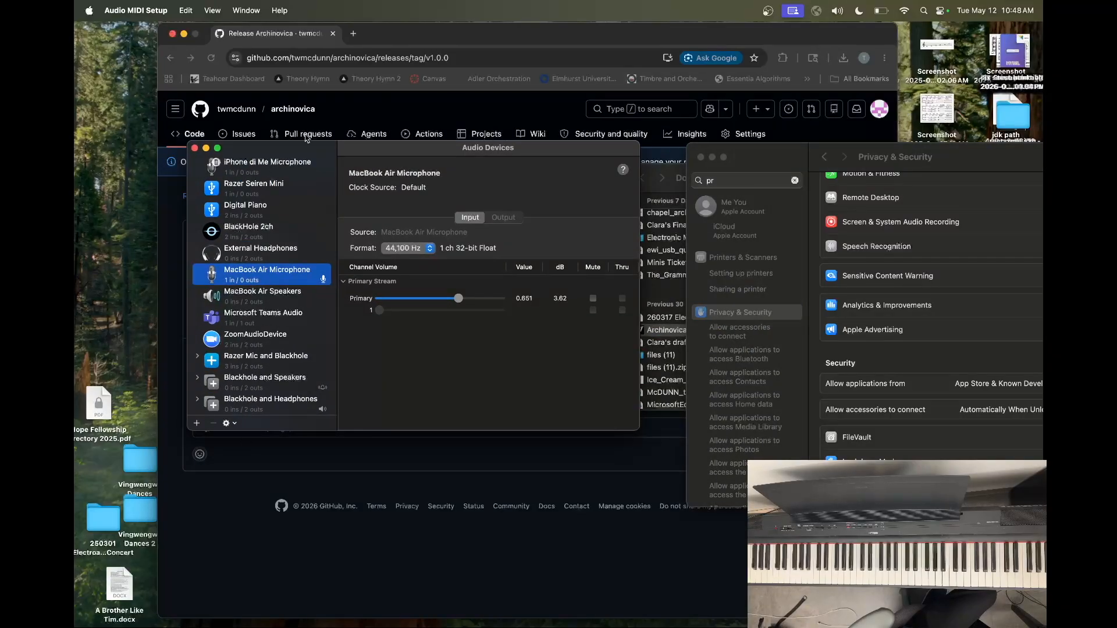
{"action": "left_click", "coordinate": [250, 8]}
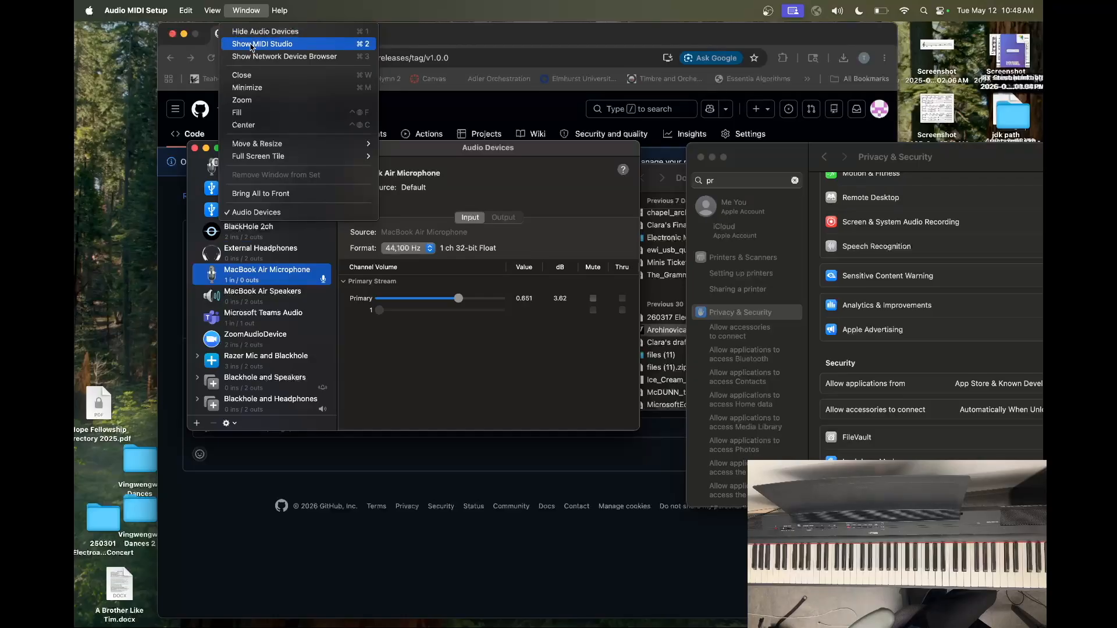
{"action": "left_click", "coordinate": [252, 46]}
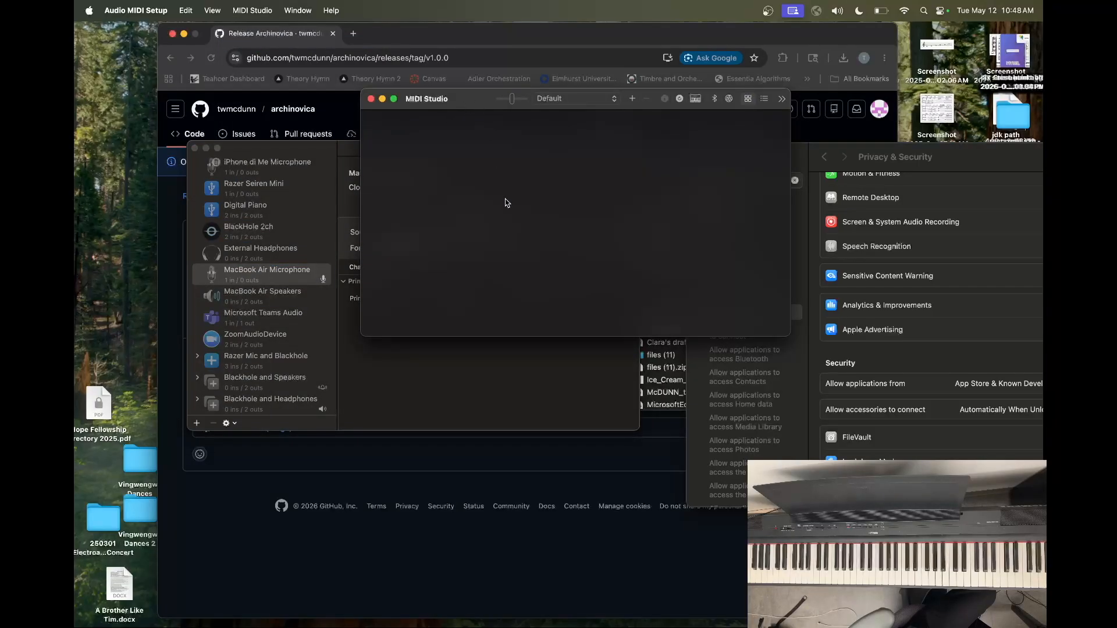
Bring the IAC Driver online through its device properties and close them
{"action": "scroll", "coordinate": [505, 202], "scroll_direction": "down", "scroll_amount": 3}
{"action": "scroll", "coordinate": [505, 202], "scroll_direction": "down", "scroll_amount": 3}
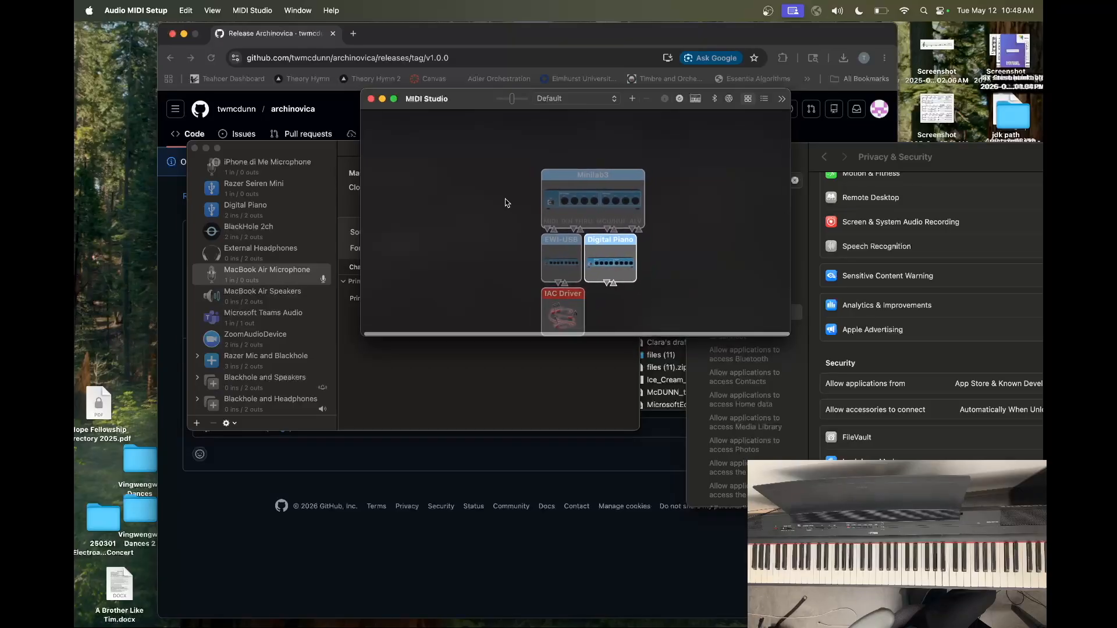
{"action": "scroll", "coordinate": [618, 297], "scroll_direction": "right", "scroll_amount": 1}
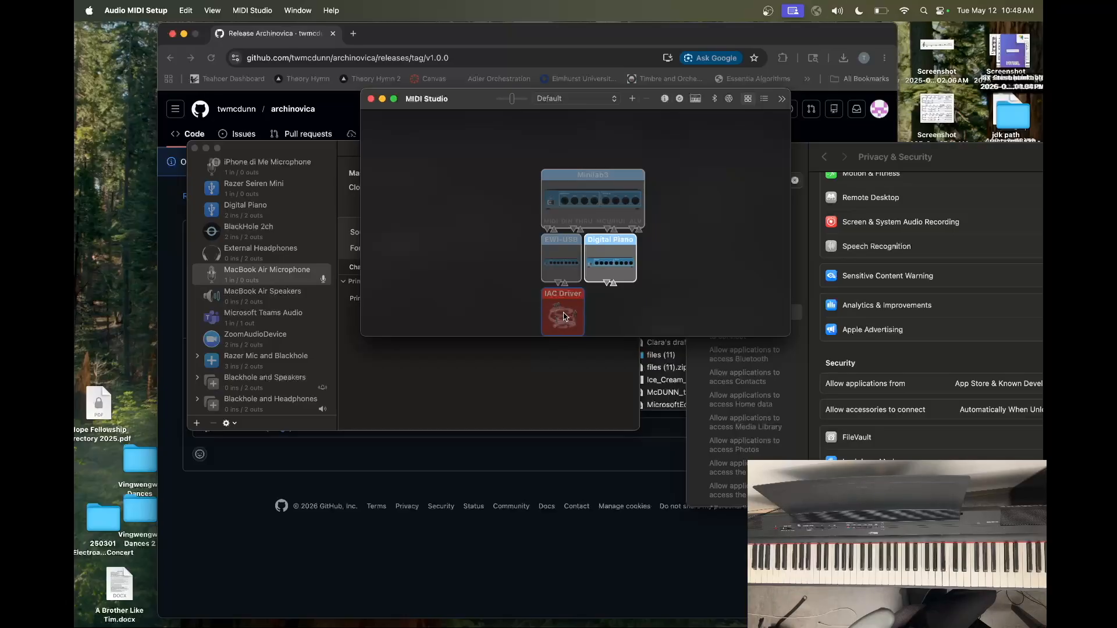
{"action": "double_click", "coordinate": [563, 316]}
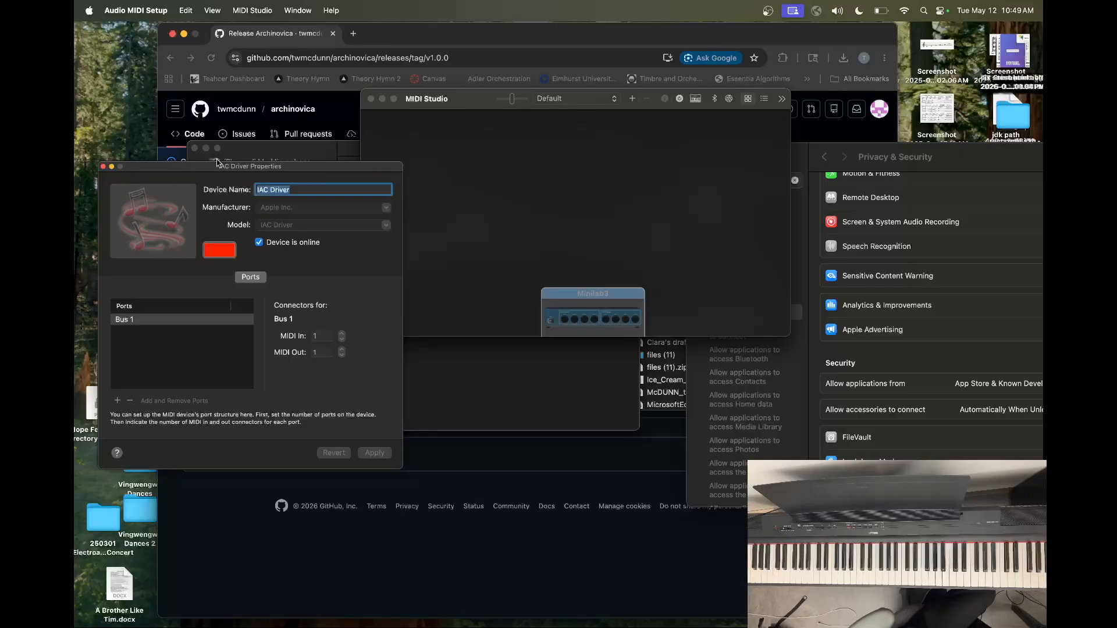
{"action": "left_click", "coordinate": [103, 167]}
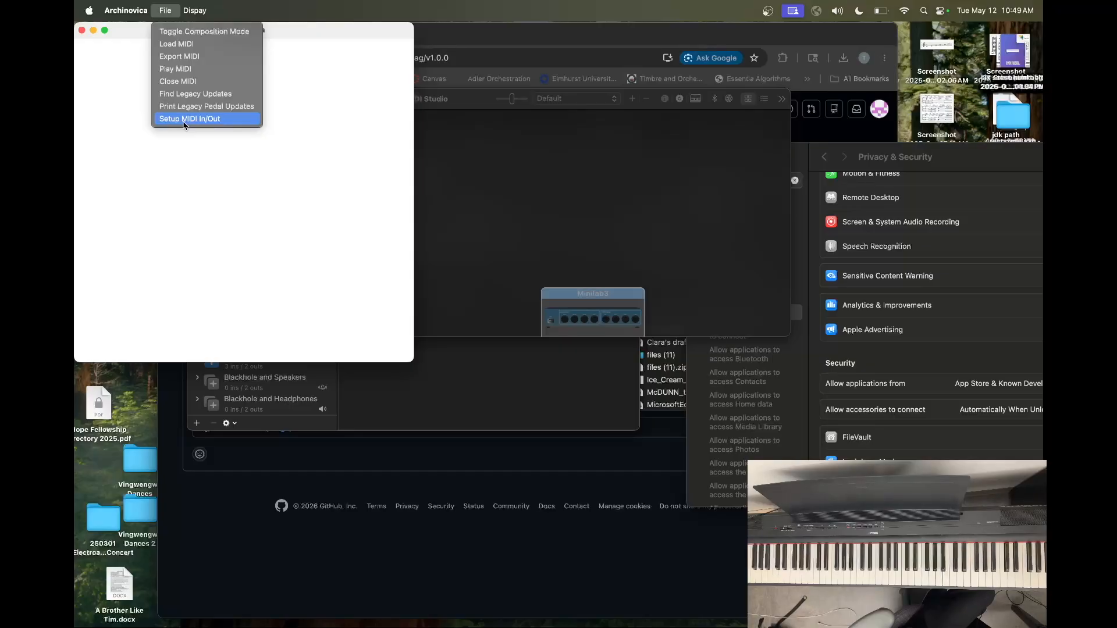
Start Archinovica's MIDI In/Out setup and choose the last Digital Piano entry as the source
{"action": "left_click", "coordinate": [185, 119]}
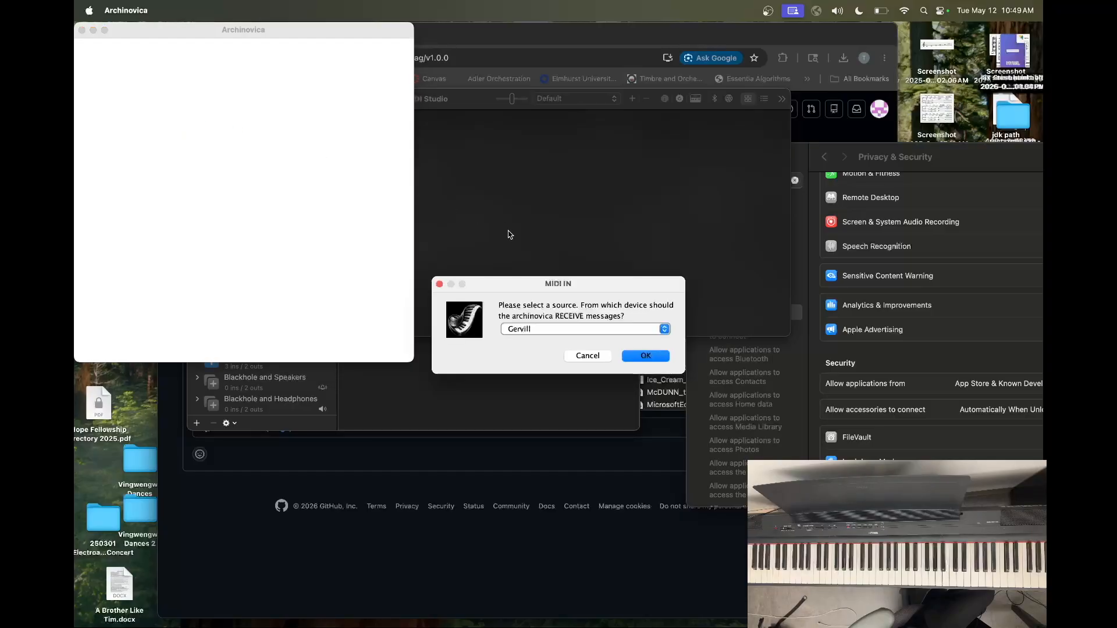
{"action": "left_click", "coordinate": [543, 332]}
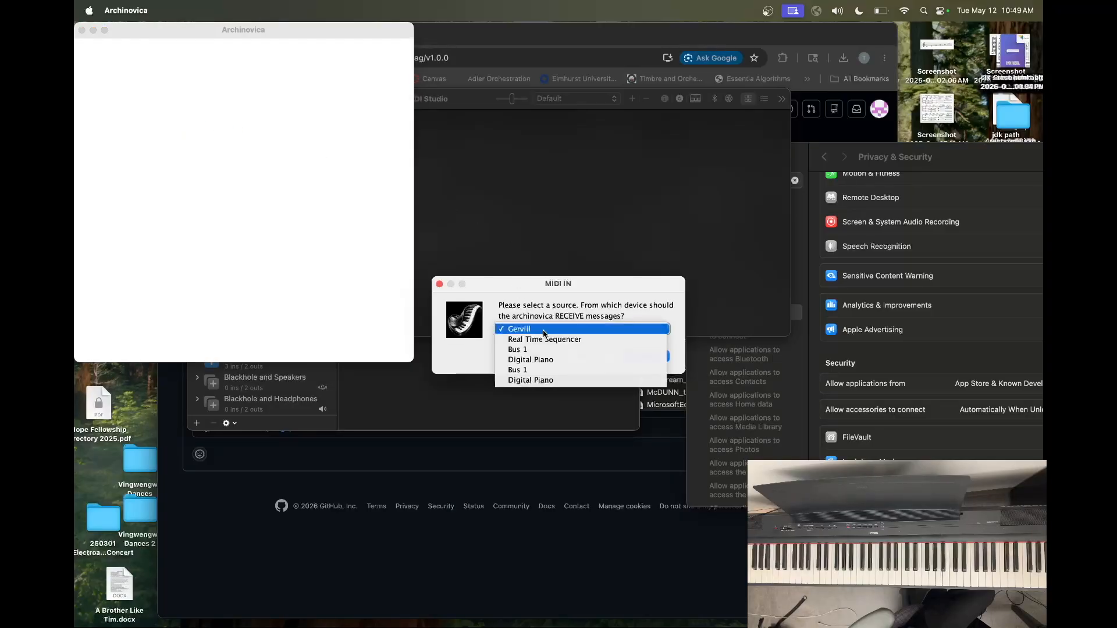
{"action": "left_click", "coordinate": [547, 382]}
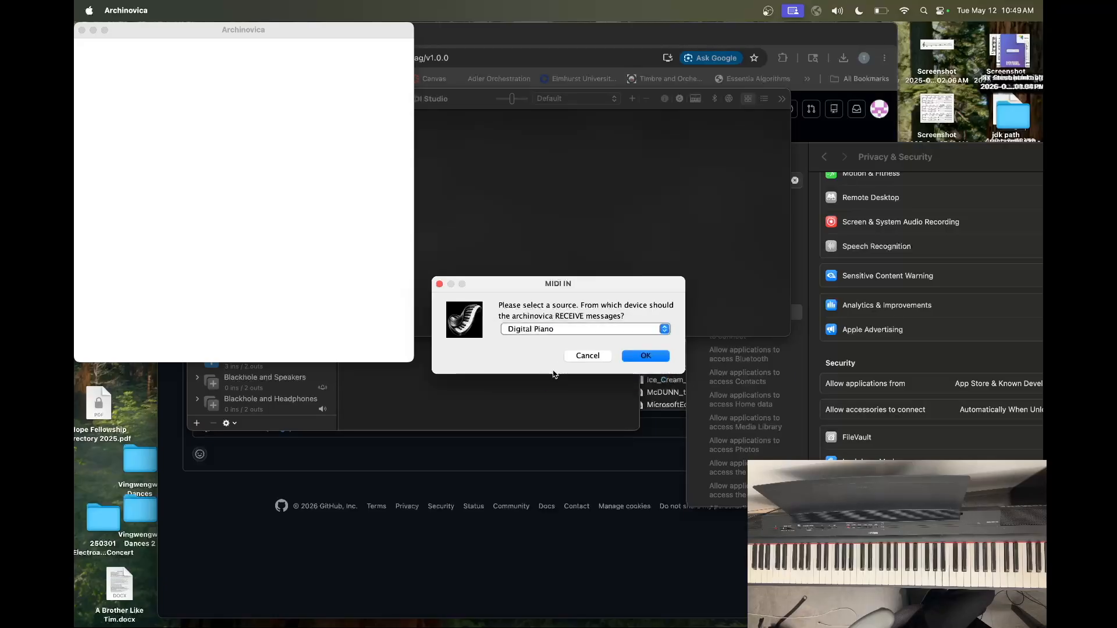
Try the first Digital Piano entry as the device Archinovica receives MIDI messages from
{"action": "left_click", "coordinate": [560, 327]}
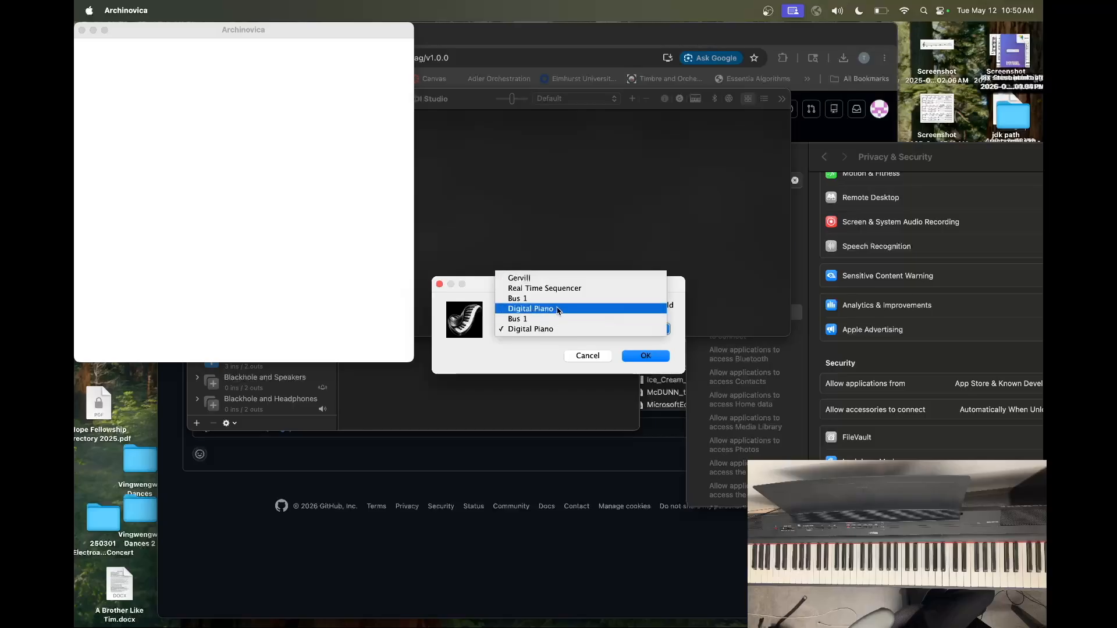
{"action": "left_click", "coordinate": [557, 309]}
{"action": "left_click", "coordinate": [654, 356]}
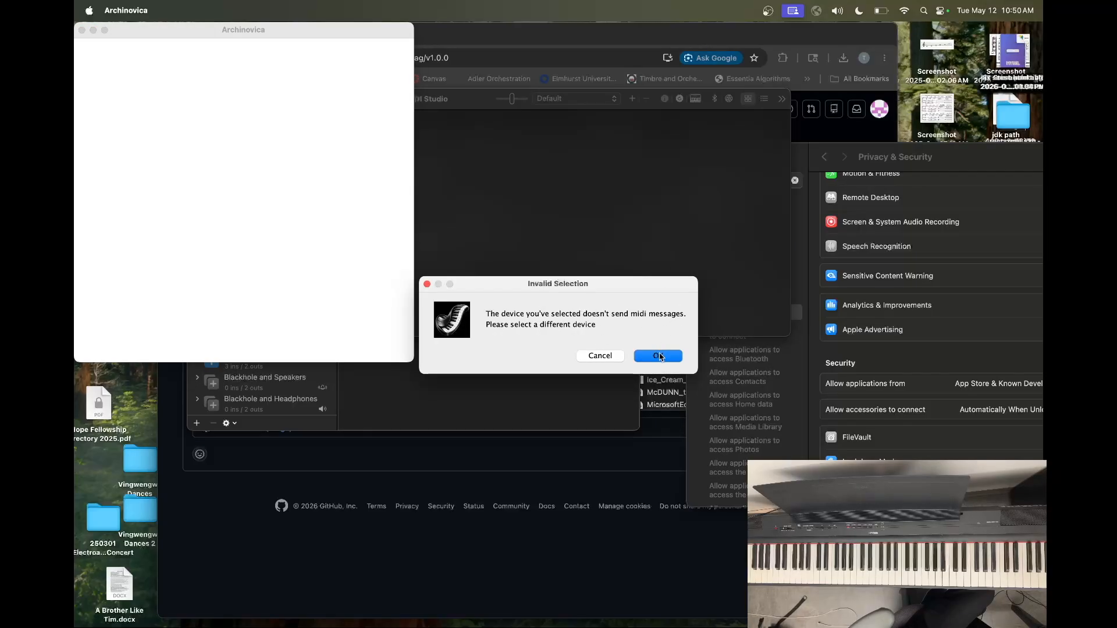
{"action": "left_click", "coordinate": [659, 357]}
Reselect the second Digital Piano entry as the MIDI input source and confirm it
{"action": "left_click", "coordinate": [610, 329]}
{"action": "left_click", "coordinate": [611, 379]}
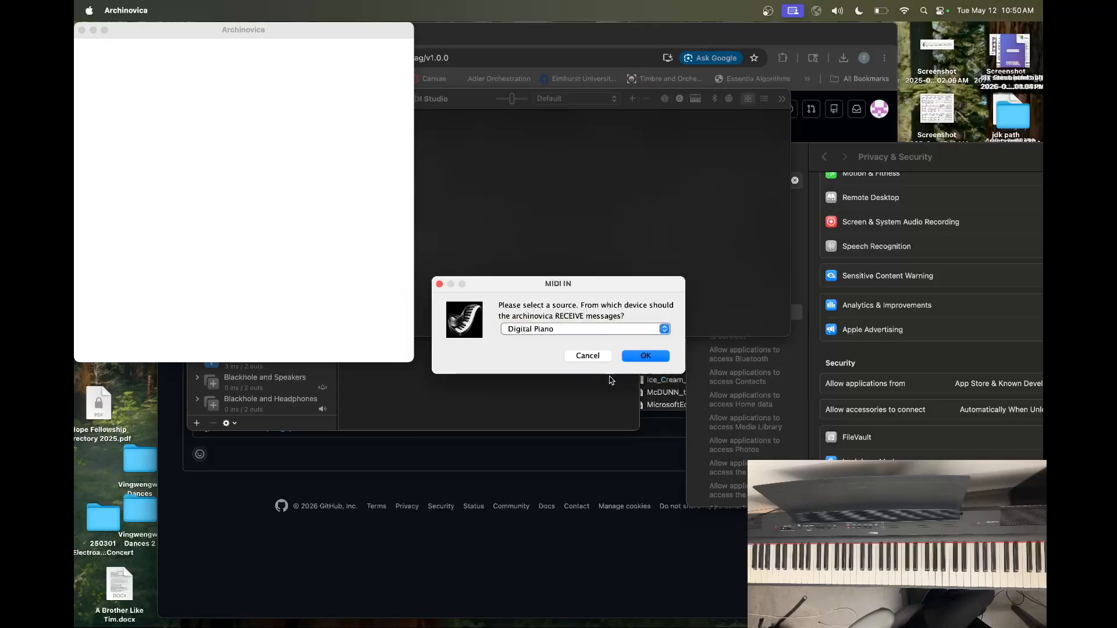
{"action": "left_click", "coordinate": [652, 357]}
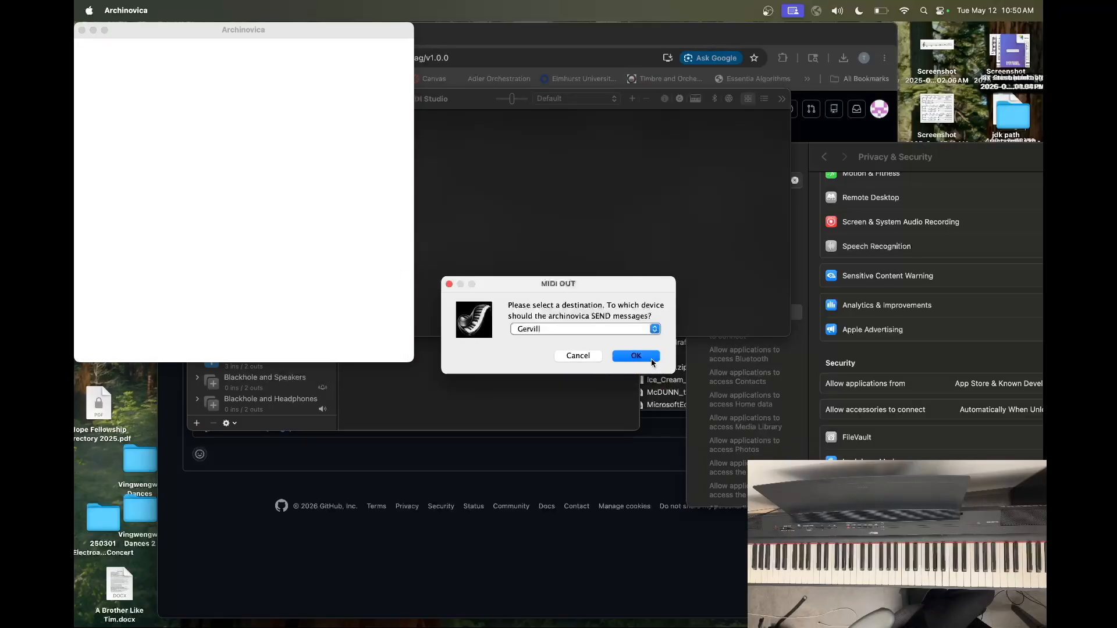
Set Bus 1 as Archinovica's MIDI output destination and return to the MIDI Studio window
{"action": "left_click", "coordinate": [605, 330]}
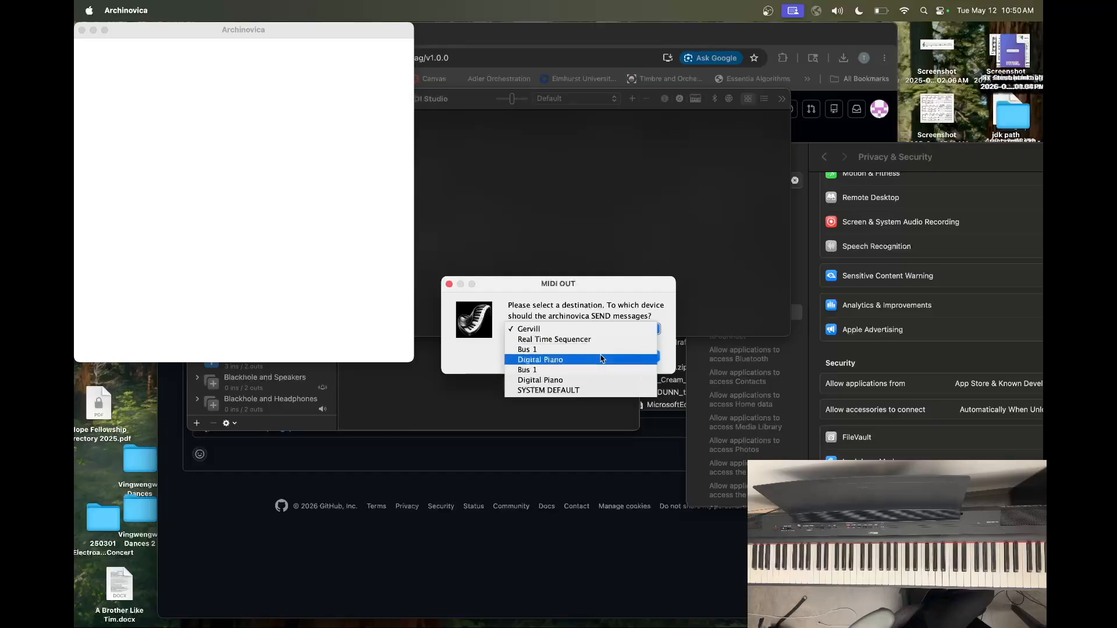
{"action": "left_click", "coordinate": [601, 352]}
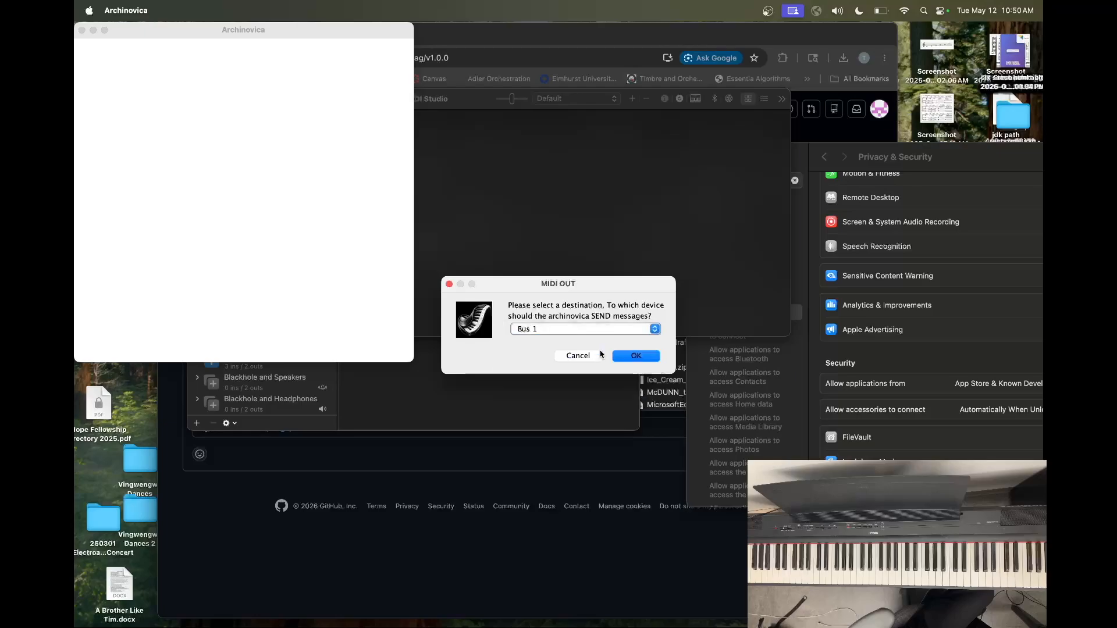
{"action": "left_click", "coordinate": [645, 356]}
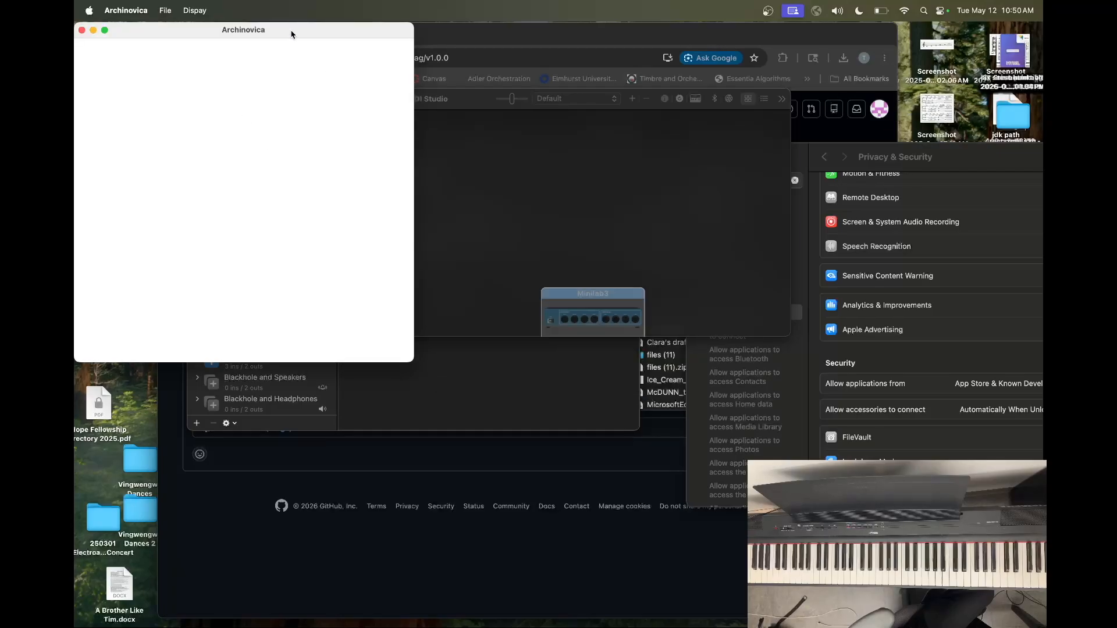
{"action": "left_click", "coordinate": [473, 102]}
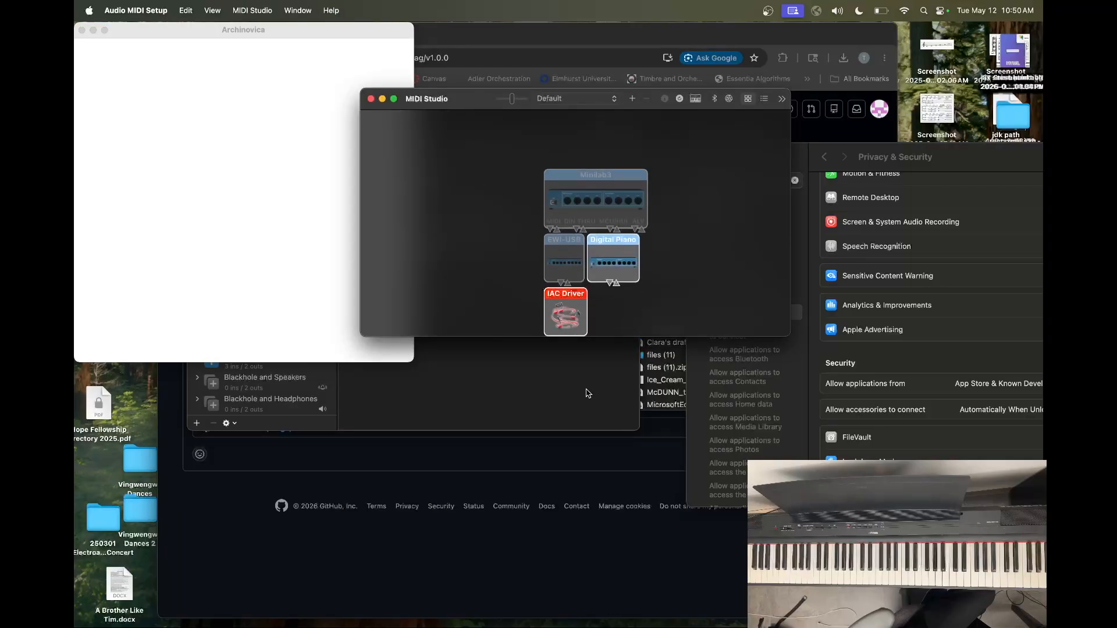
Open Ableton Live 12 Lite and set the first MIDI track's input to IAC Driver (Bus 1)
{"action": "key", "text": "super+space"}
{"action": "type", "text": "ab"}
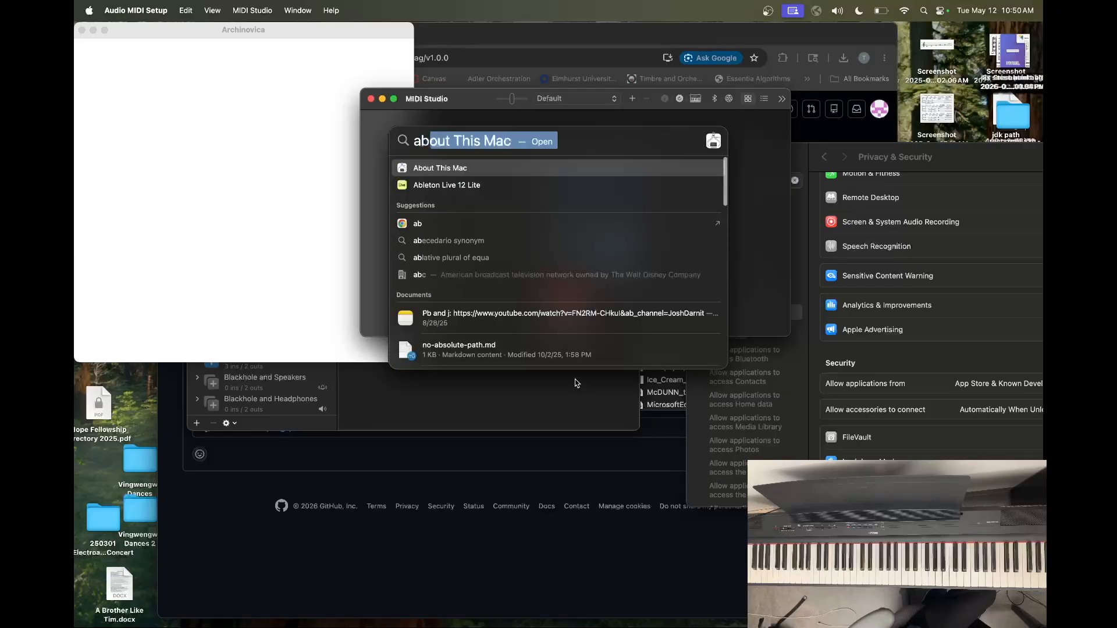
{"action": "left_click", "coordinate": [511, 187]}
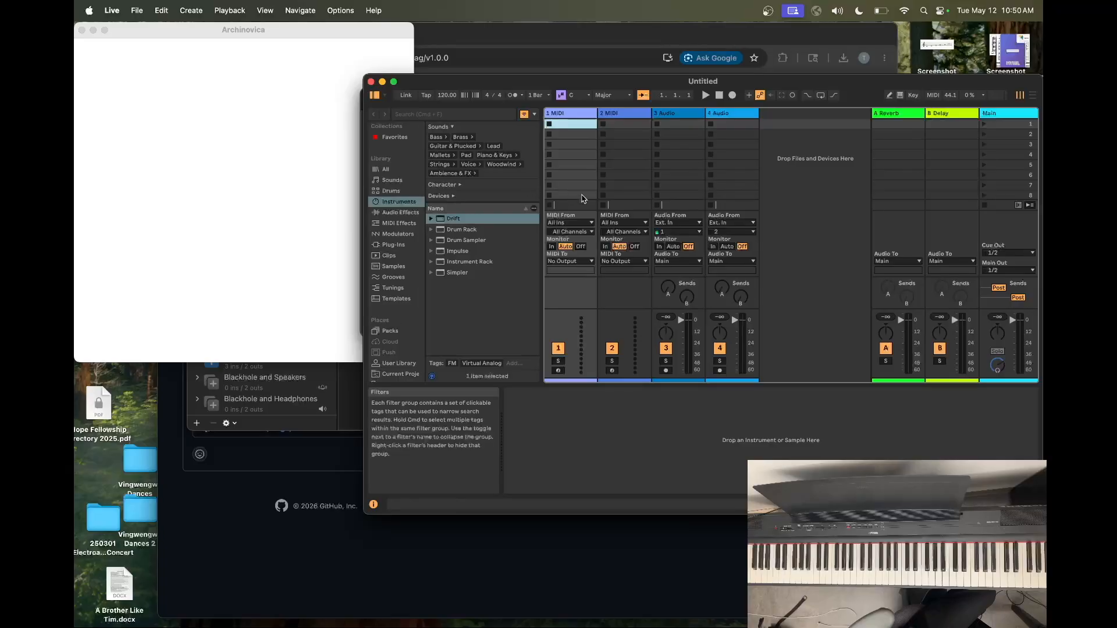
{"action": "left_click", "coordinate": [590, 224]}
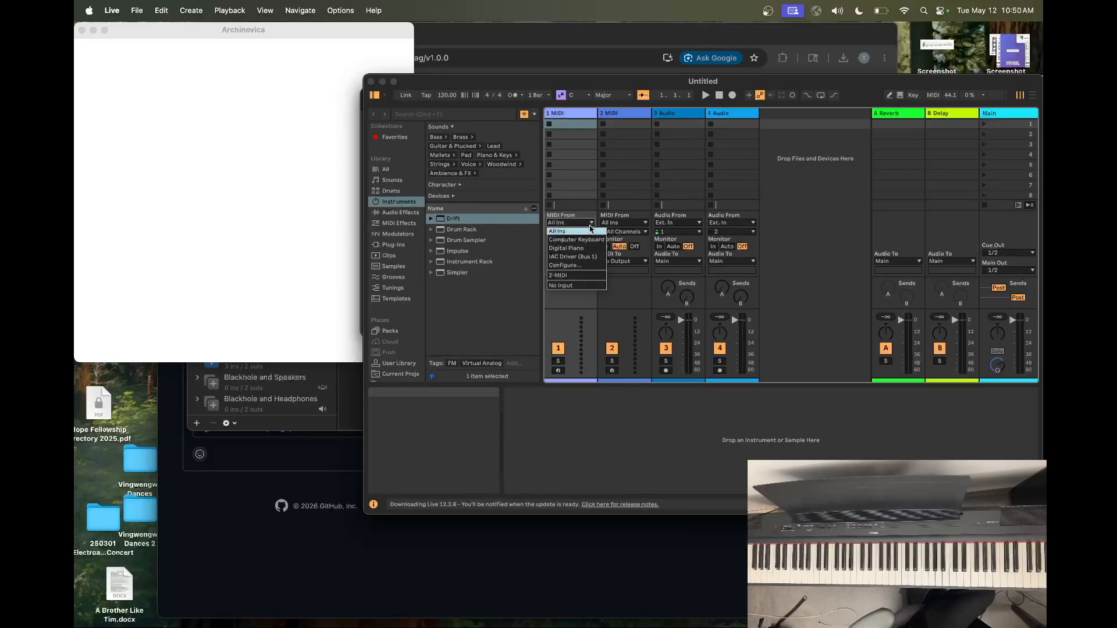
{"action": "left_click", "coordinate": [590, 260]}
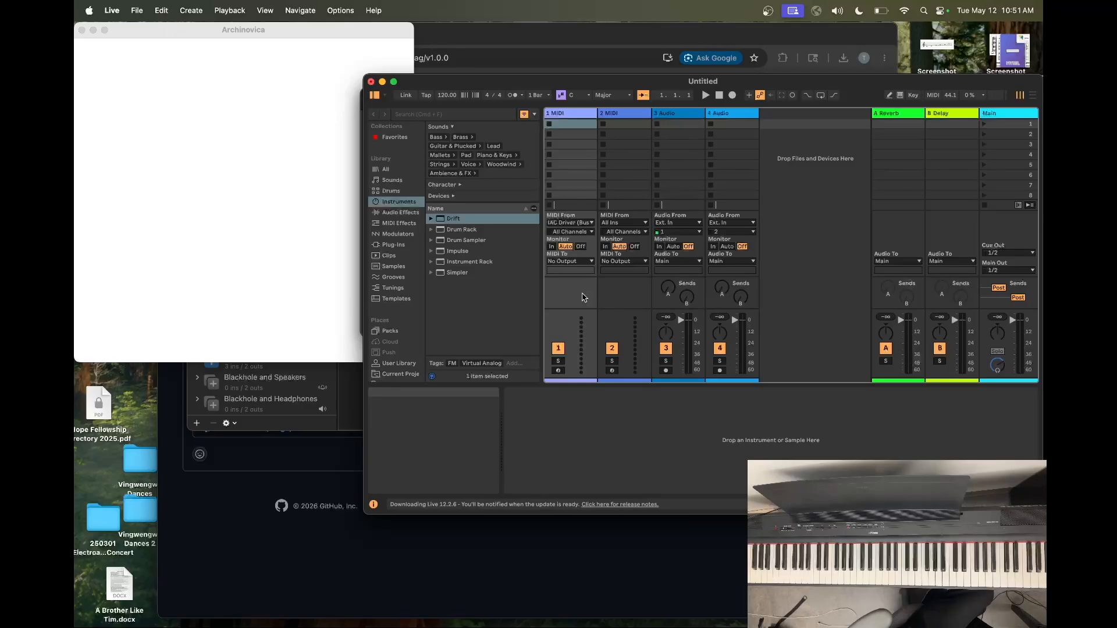
Load the Analog Piano preset from the Piano & Keys sounds onto the first MIDI track and move Live's window clear of Archinovica
{"action": "left_click", "coordinate": [493, 155]}
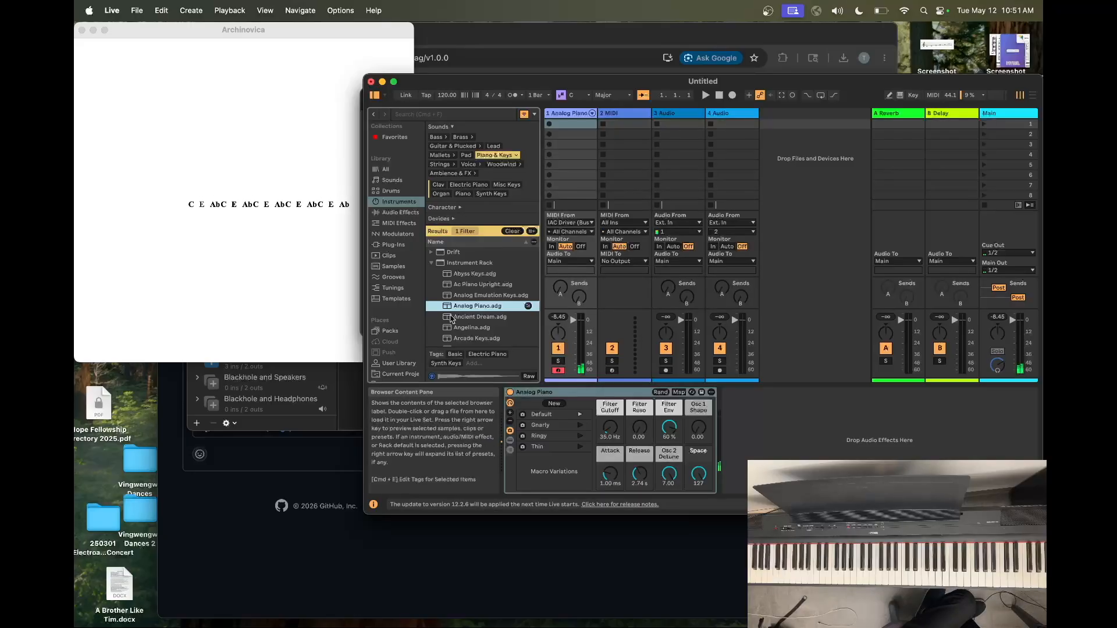
{"action": "left_click_drag", "start_coordinate": [431, 88], "coordinate": [527, 67]}
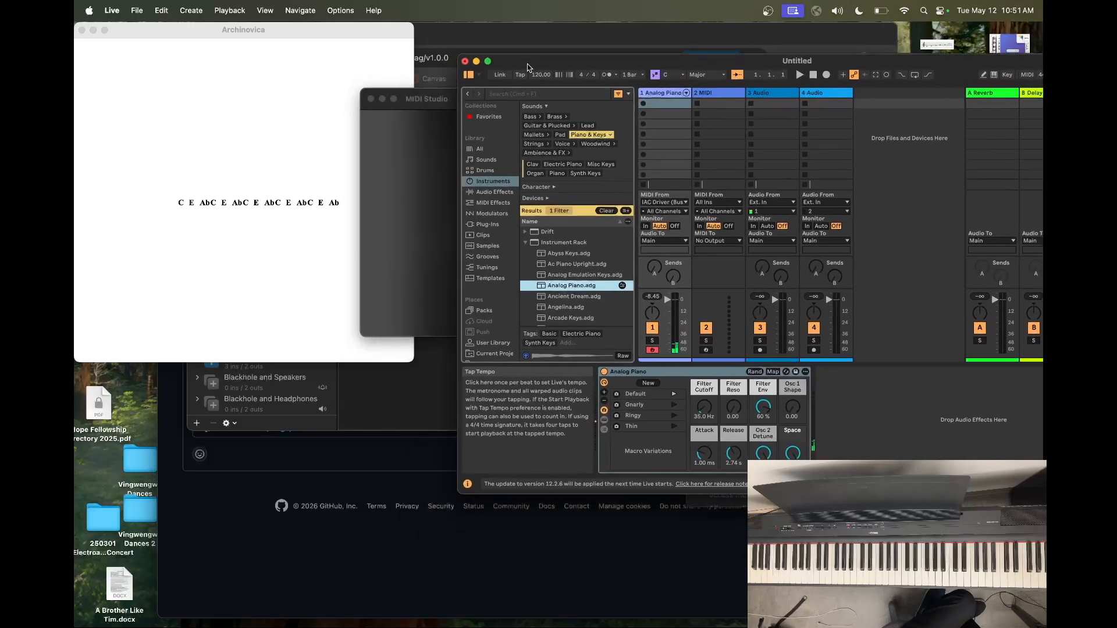
{"action": "left_click", "coordinate": [354, 40]}
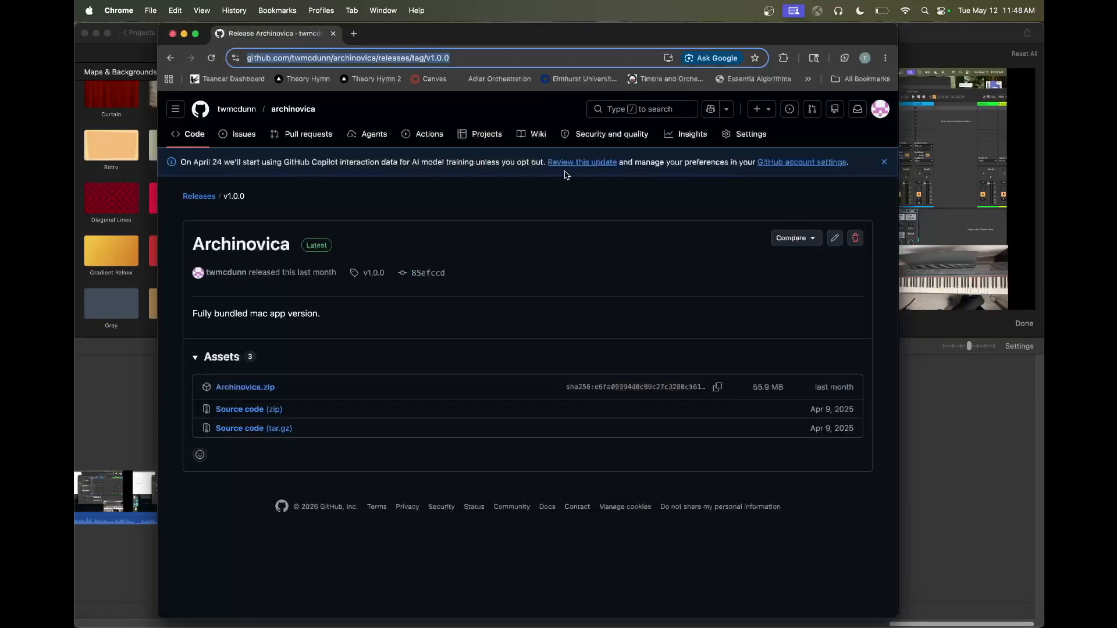
Switch to Chrome, go to delightofcomposition.org and open its Compositions section
{"action": "type", "text": "delightofcomposition.org"}
{"action": "key", "text": "Return"}
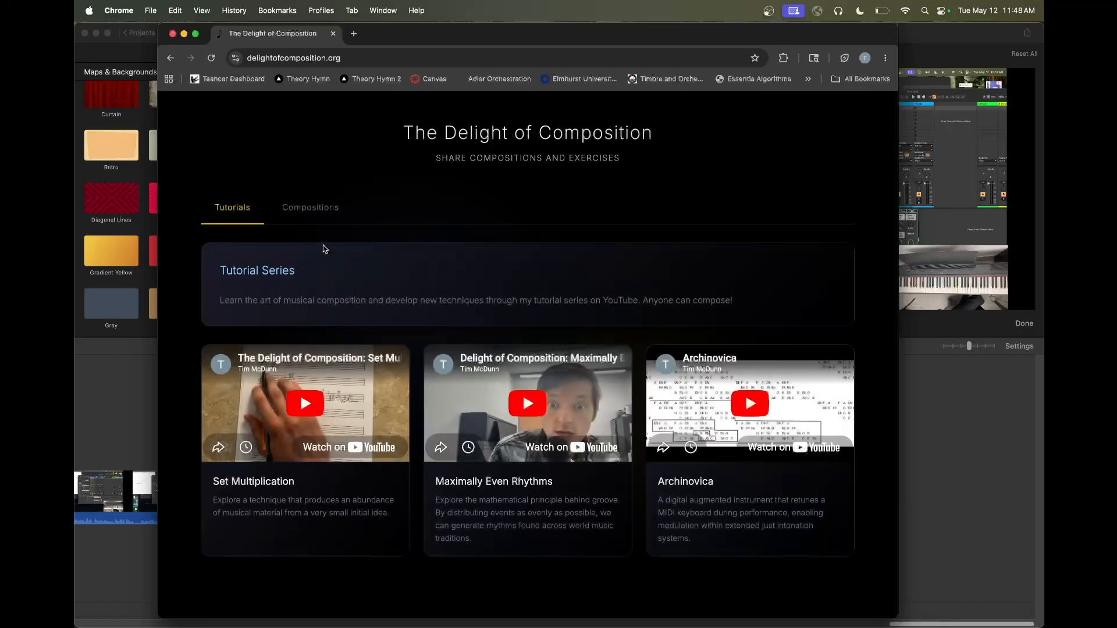
{"action": "left_click", "coordinate": [310, 208]}
Fill in the new composition's title as "My amazing Composition" and enter the composer's full name
{"action": "left_click", "coordinate": [304, 321]}
{"action": "type", "text": "My amazing Composition"}
{"action": "left_click", "coordinate": [362, 382]}
Enter "linktocomposition" as the composition's embed link and try to add the composition to the site
{"action": "key", "text": "Tab"}
{"action": "type", "text": "lin"}
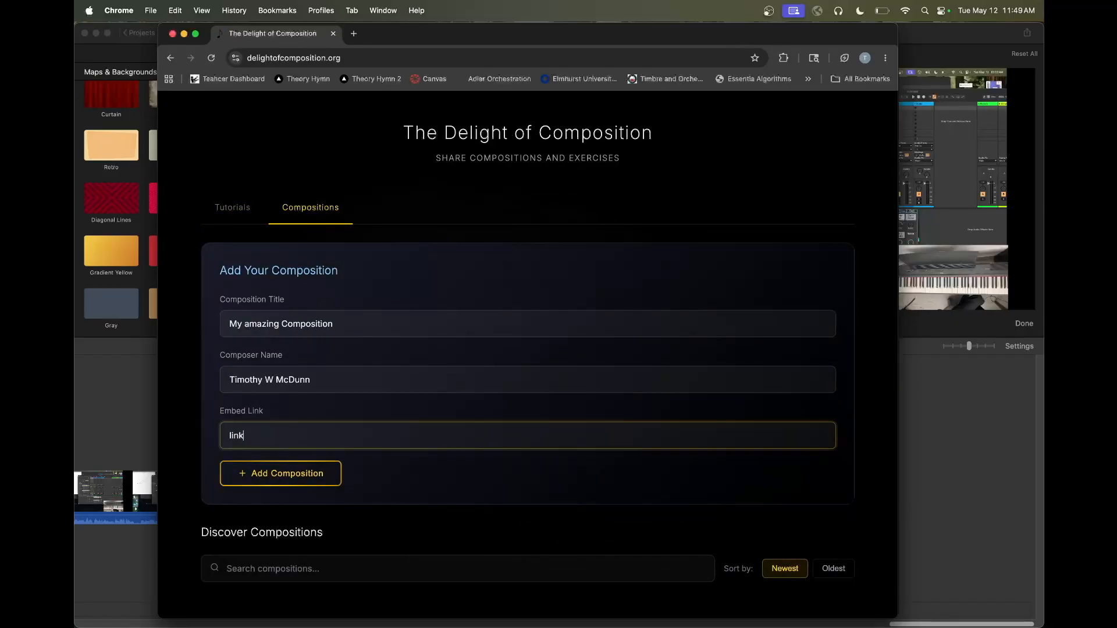
{"action": "type", "text": "ktocomposition"}
{"action": "left_click", "coordinate": [325, 474]}
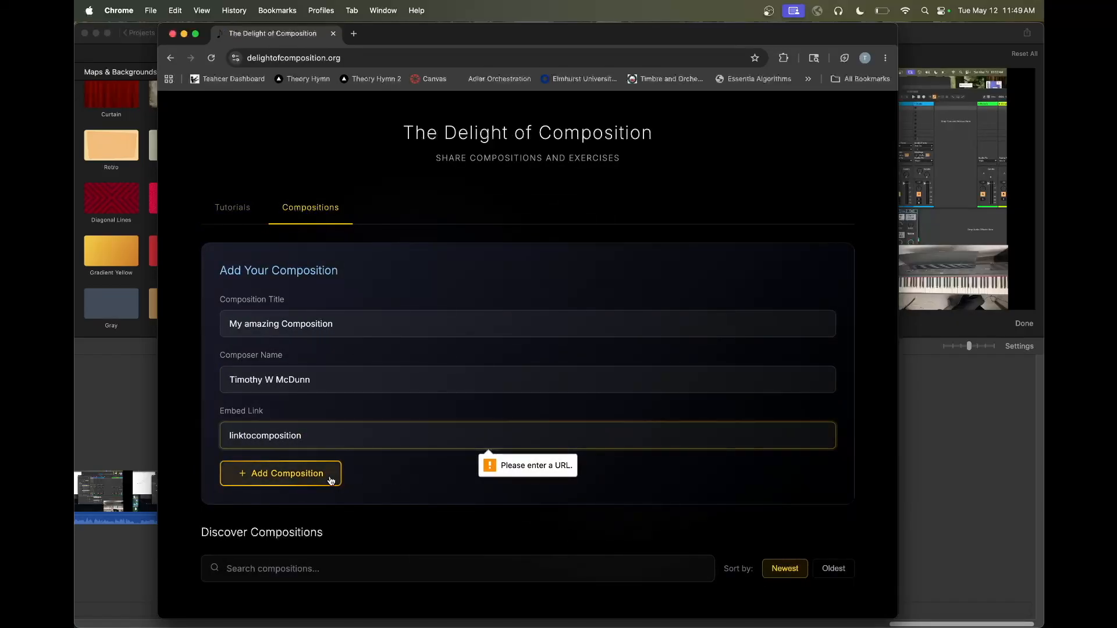